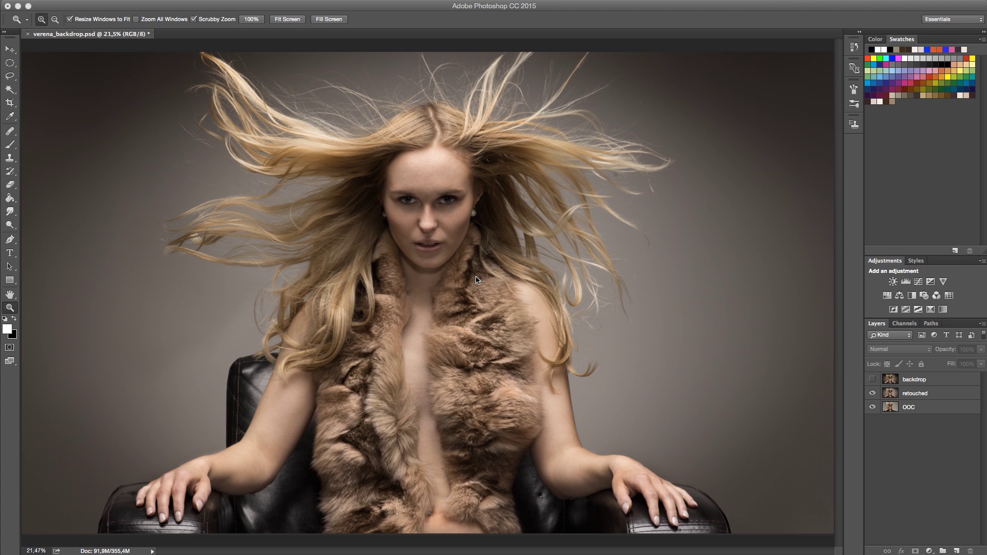
# Compare the original, retouched and backdrop versions of the portrait by toggling the visibility of their layers.
pyautogui.click(872, 380)
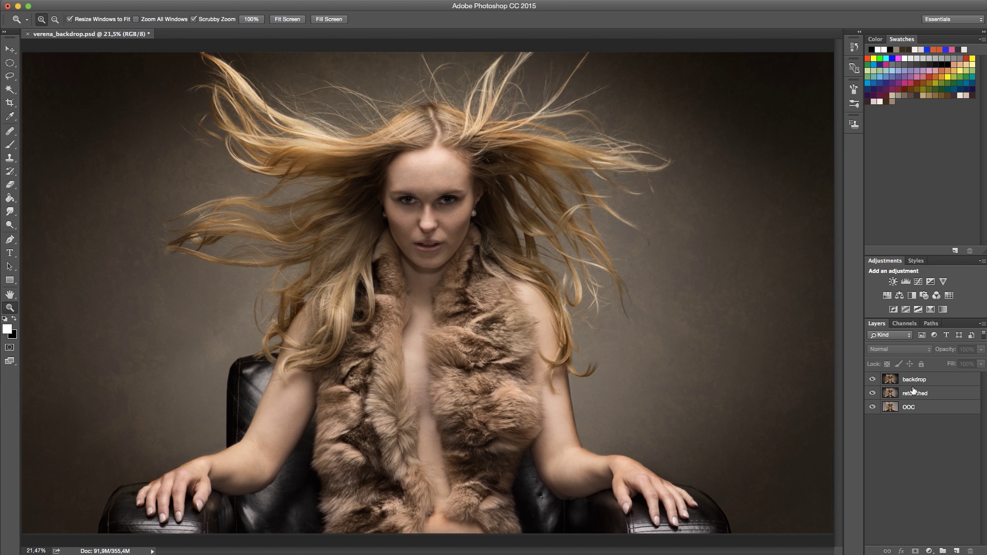
pyautogui.click(873, 380)
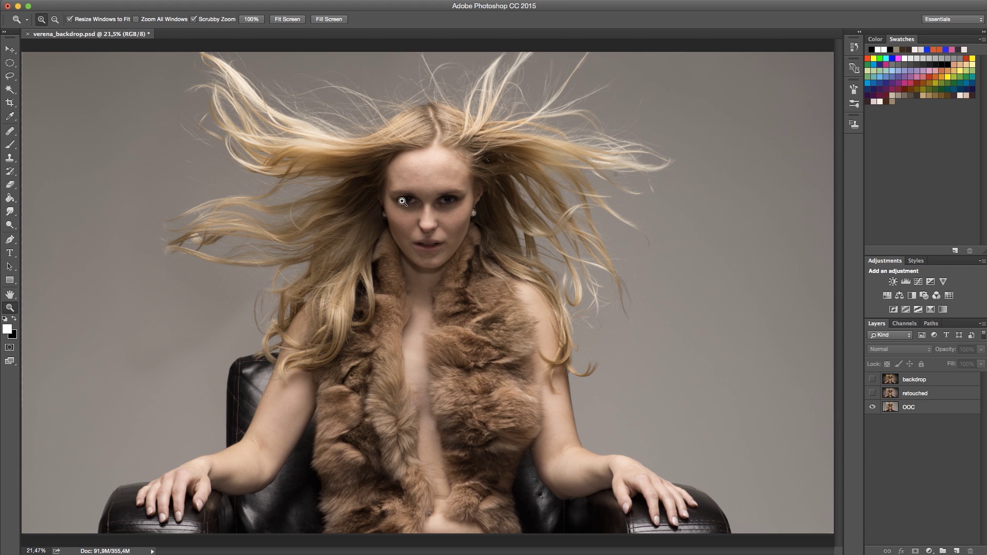
pyautogui.click(872, 393)
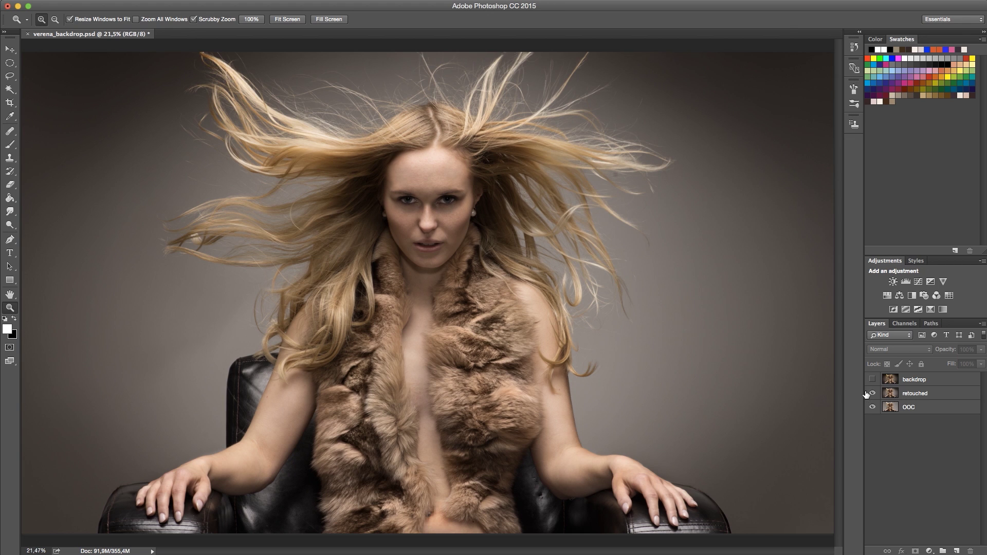
pyautogui.click(873, 380)
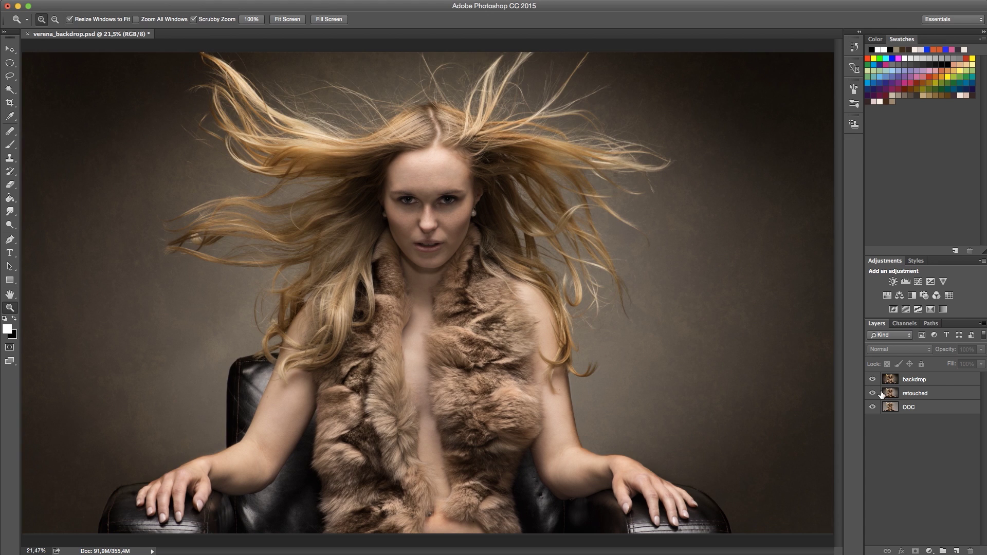
# Delete the existing backdrop layer from the document.
pyautogui.click(938, 381)
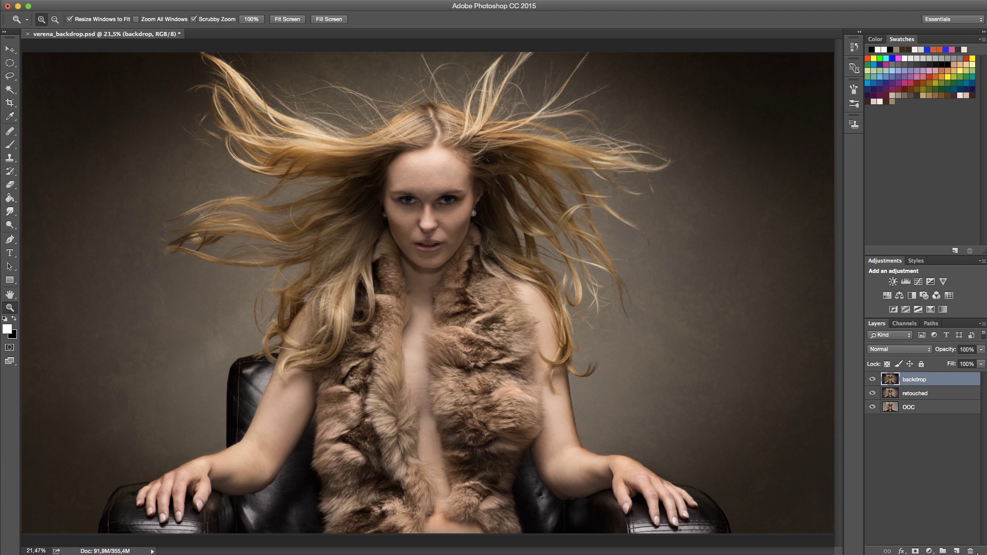
pyautogui.click(970, 550)
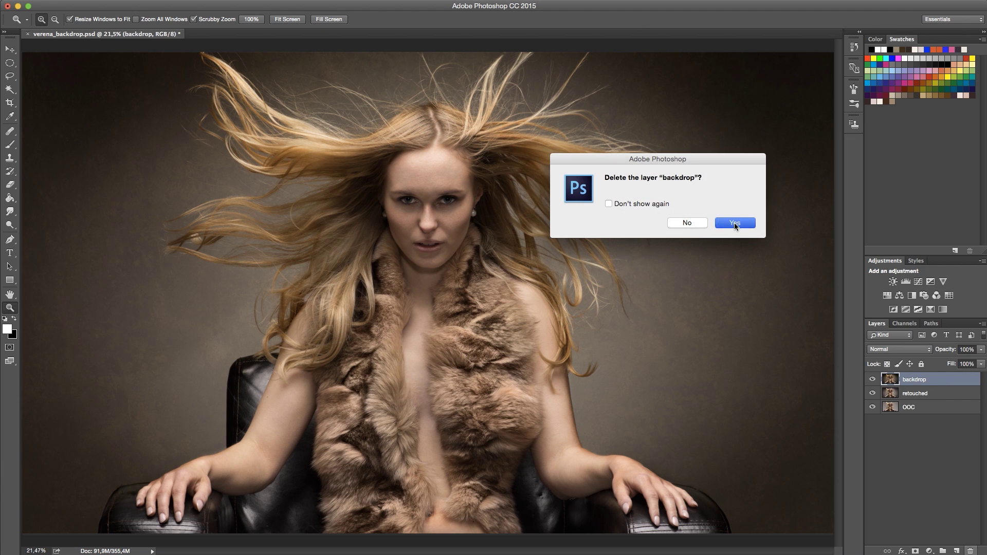
pyautogui.click(734, 223)
# Switch to Adobe Bridge, browse the backdrop images and place RAWexchange_backdrop02_12.tif above the retouched layer in the Photoshop document.
pyautogui.press('super+Tab')
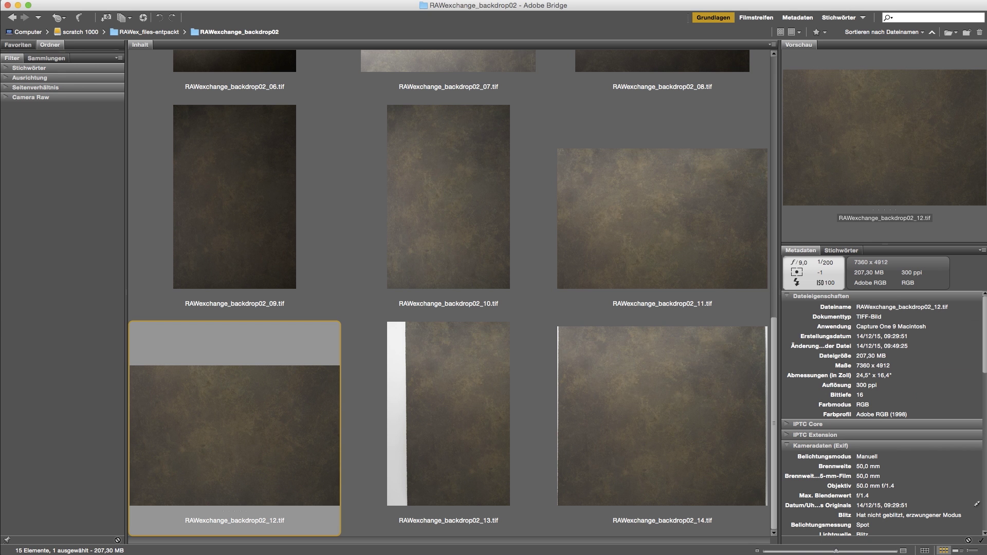
pyautogui.scroll(10, 586, 280)
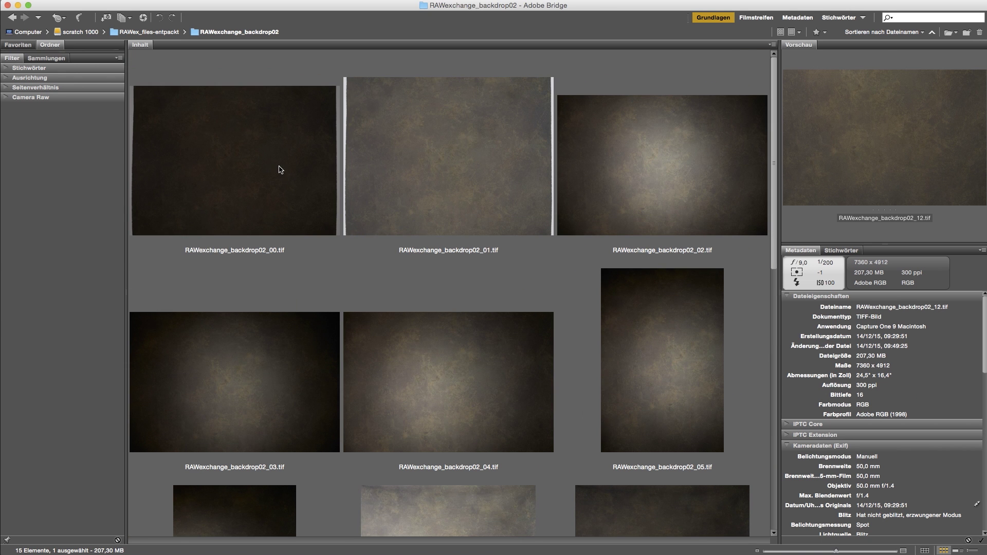
pyautogui.click(280, 169)
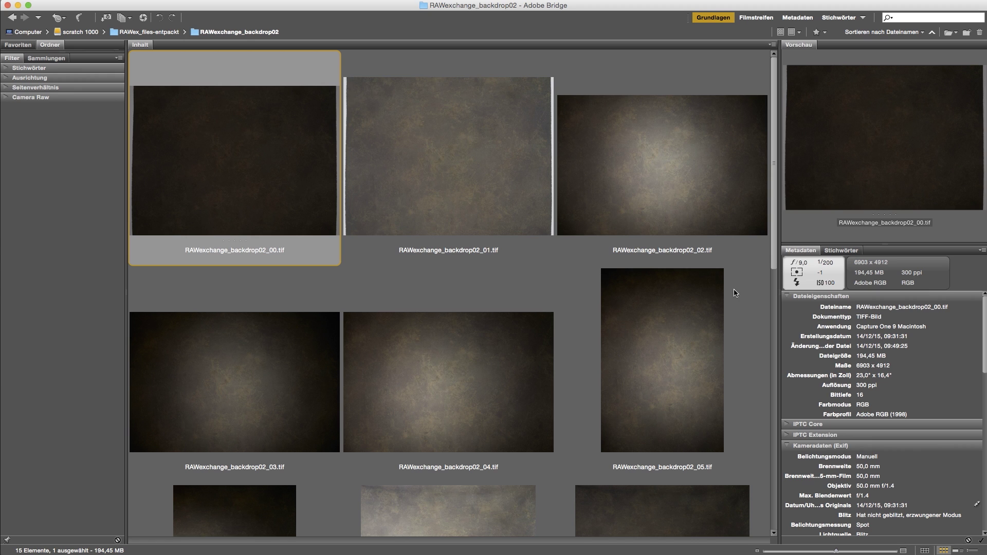
pyautogui.scroll(-4, 744, 284)
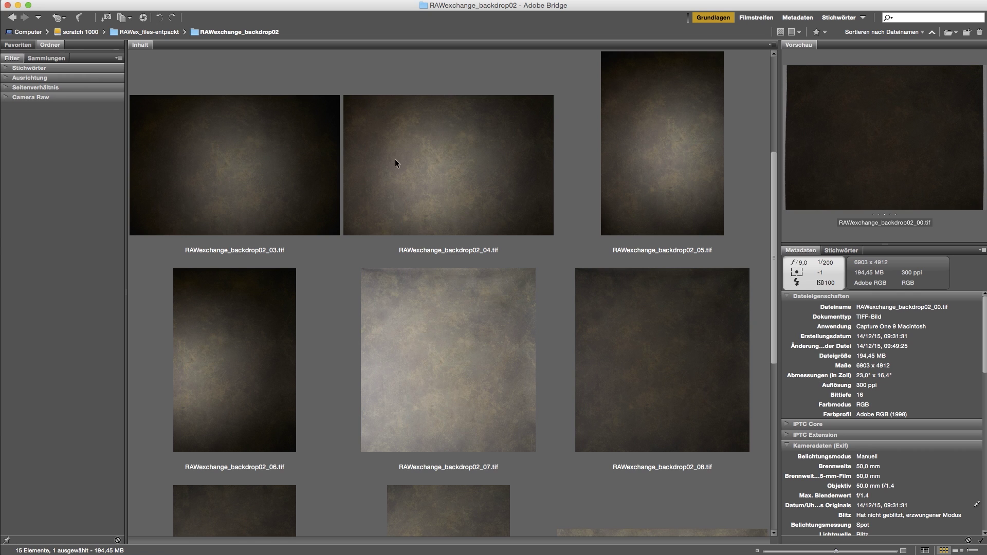
pyautogui.scroll(-4, 513, 334)
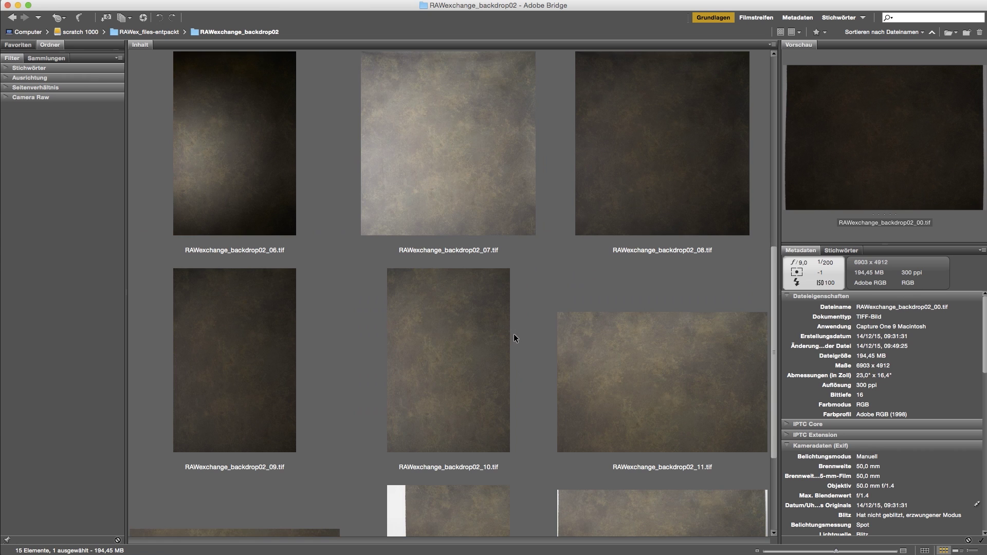
pyautogui.scroll(-3, 517, 317)
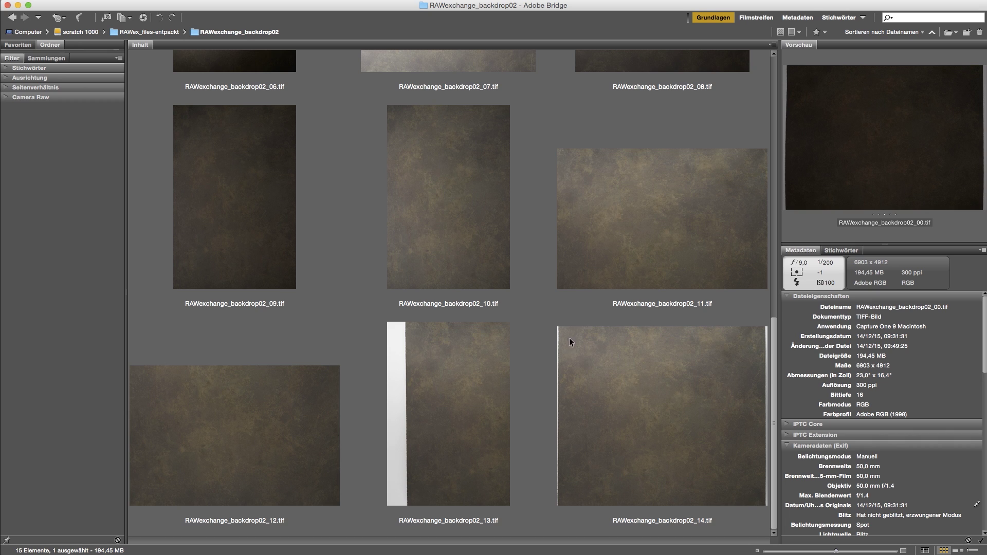
pyautogui.click(331, 407)
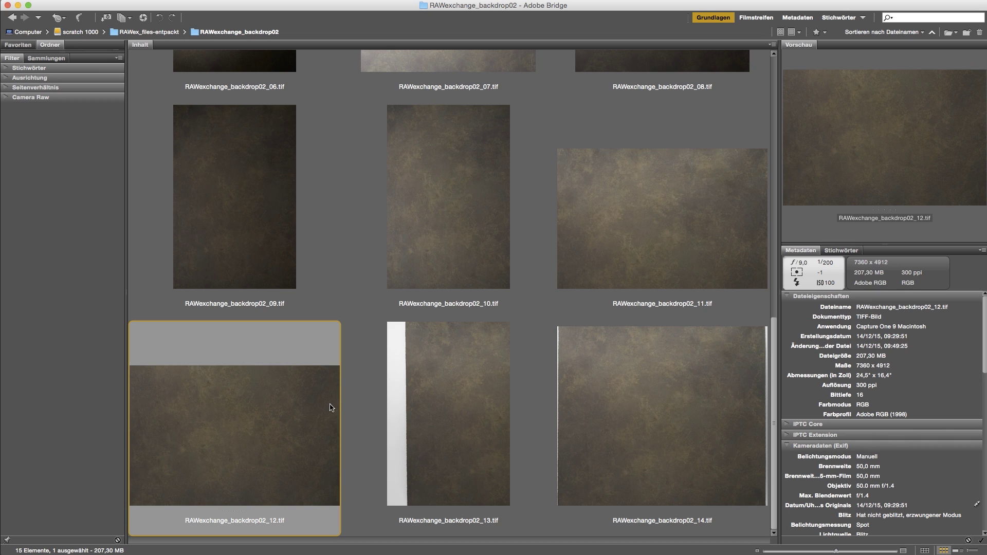
pyautogui.moveTo(272, 411); pyautogui.dragTo(522, 383)
pyautogui.press('super+Tab')
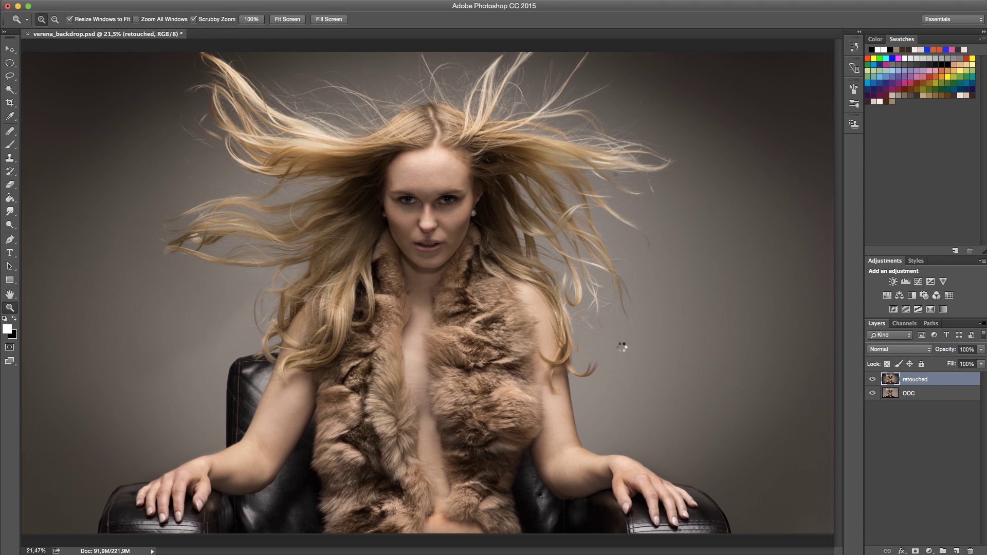
pyautogui.moveTo(621, 347); pyautogui.dragTo(621, 346)
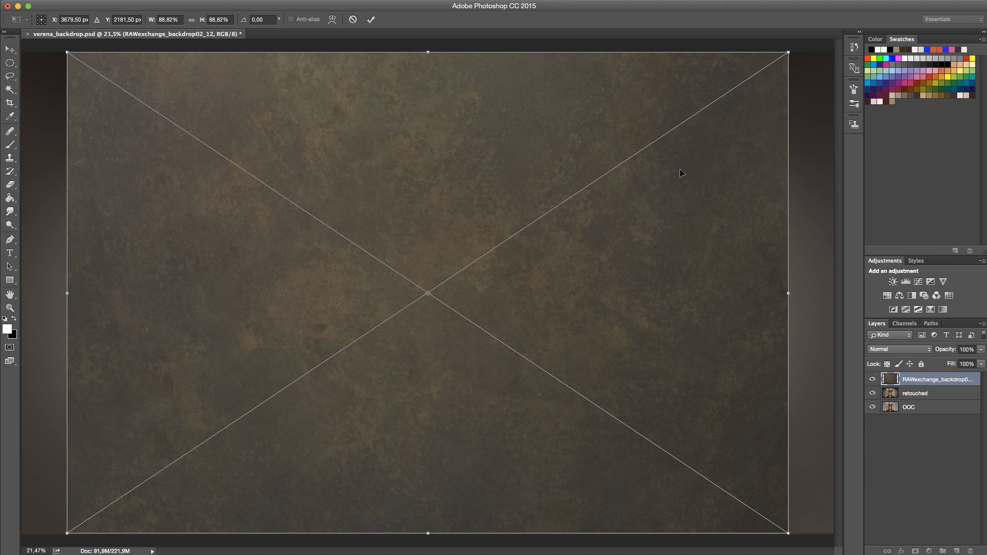
# Scale the placed backdrop proportionally from its centre to 105.46% so it covers the whole canvas, and commit the placement.
pyautogui.moveTo(788, 52); pyautogui.dragTo(879, 44)
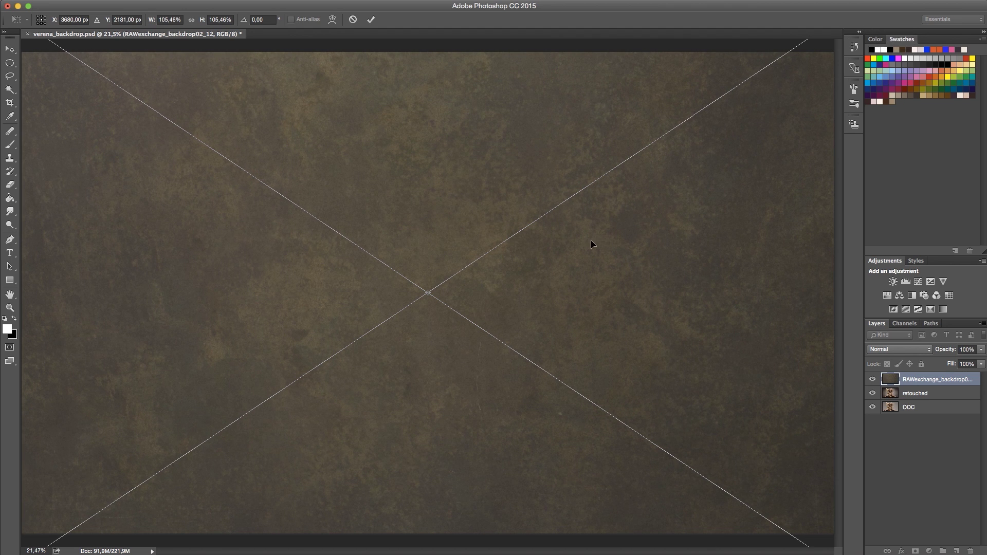
pyautogui.scroll(-2, 590, 240)
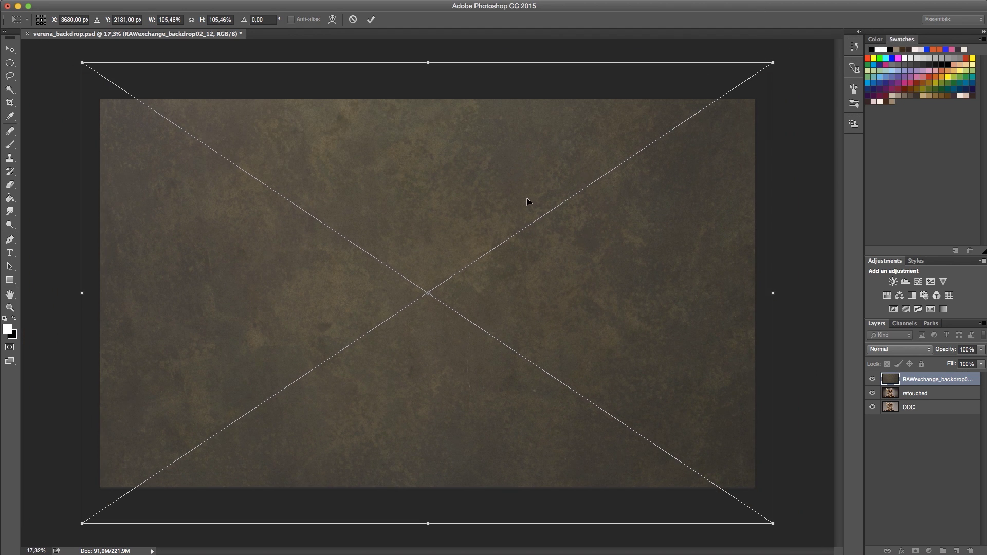
pyautogui.press('z')
pyautogui.press('Return')
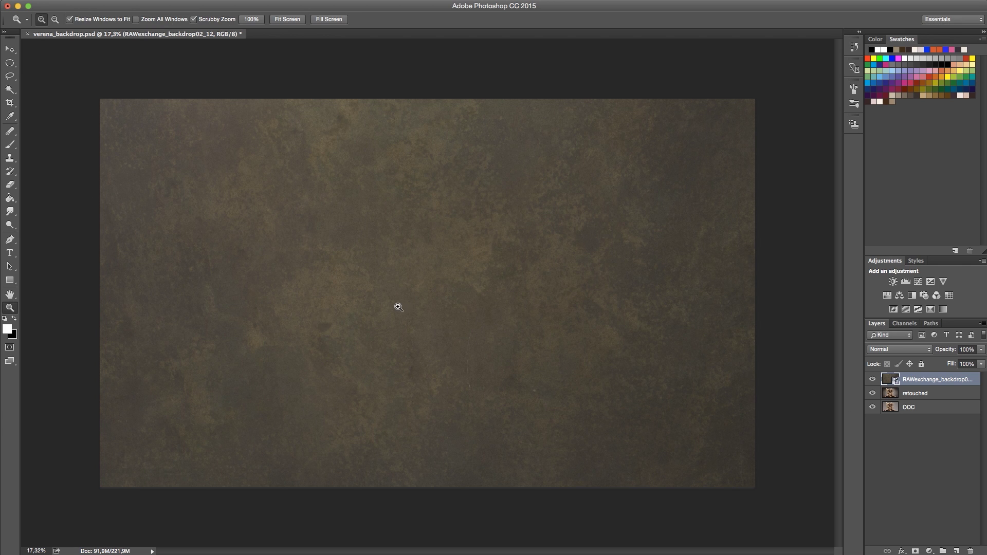
# Set the backdrop layer's blend mode to Soft Light and add a white layer mask to it.
pyautogui.click(895, 349)
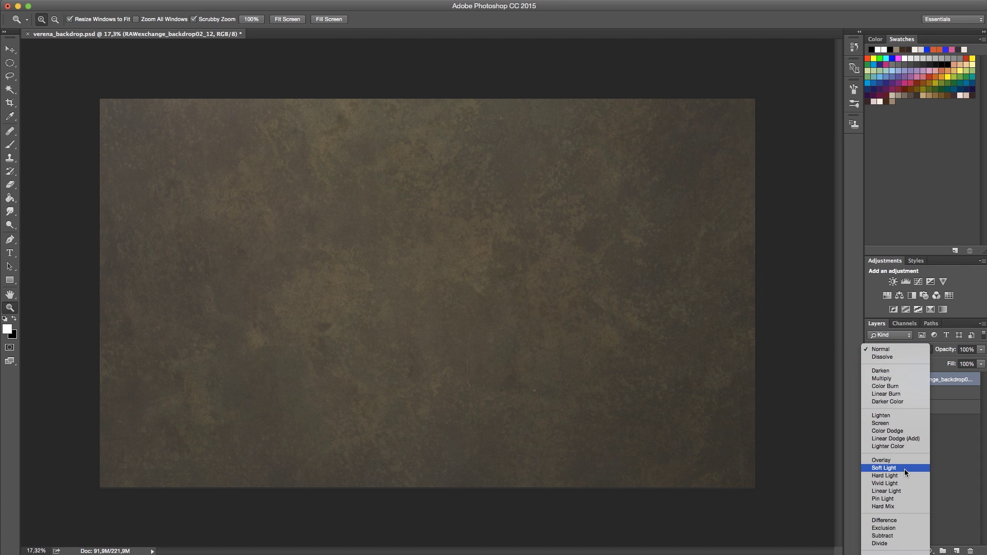
pyautogui.click(905, 469)
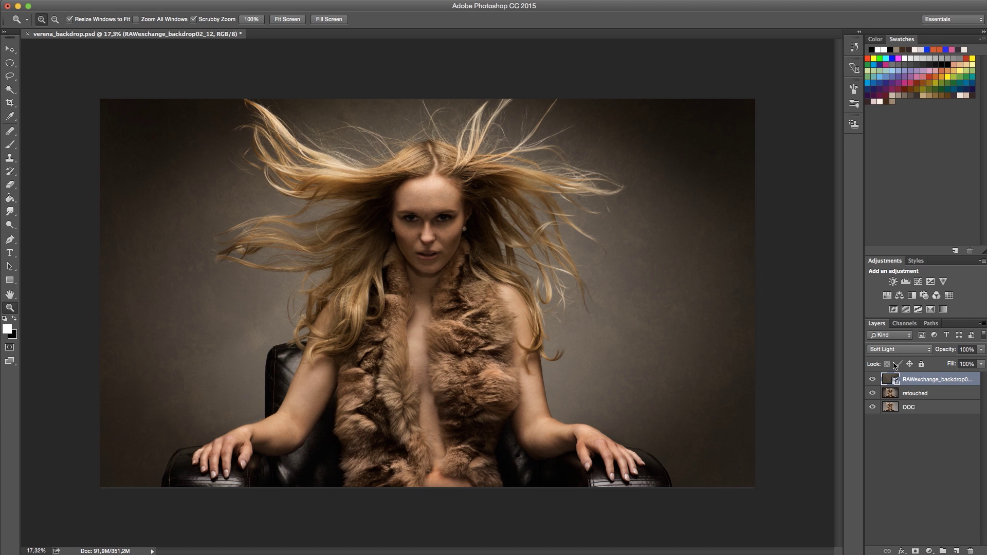
pyautogui.click(916, 551)
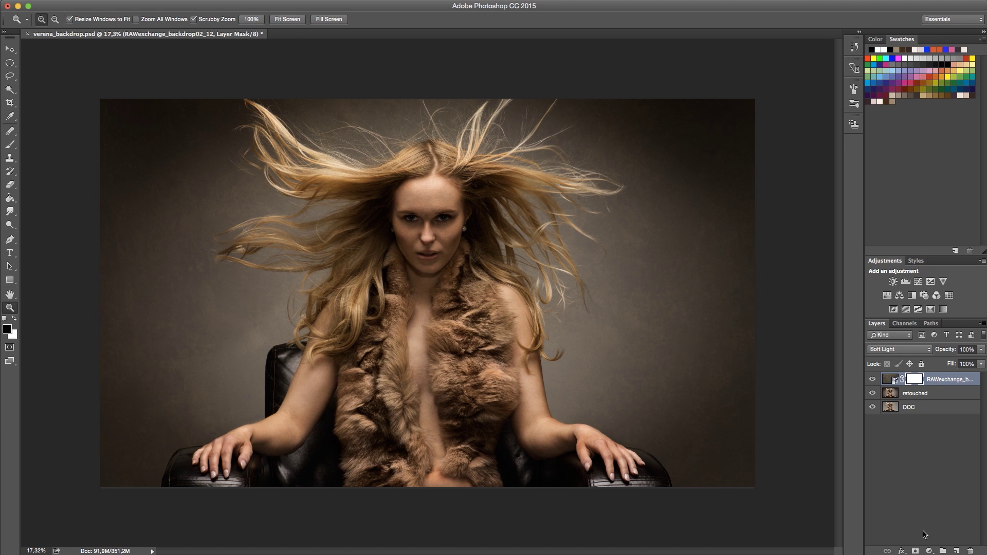
# Roughly mask the backdrop off the model's arms, face, inner hair and fur vest with a 400 px black Pencil at 100% opacity.
pyautogui.press('b')
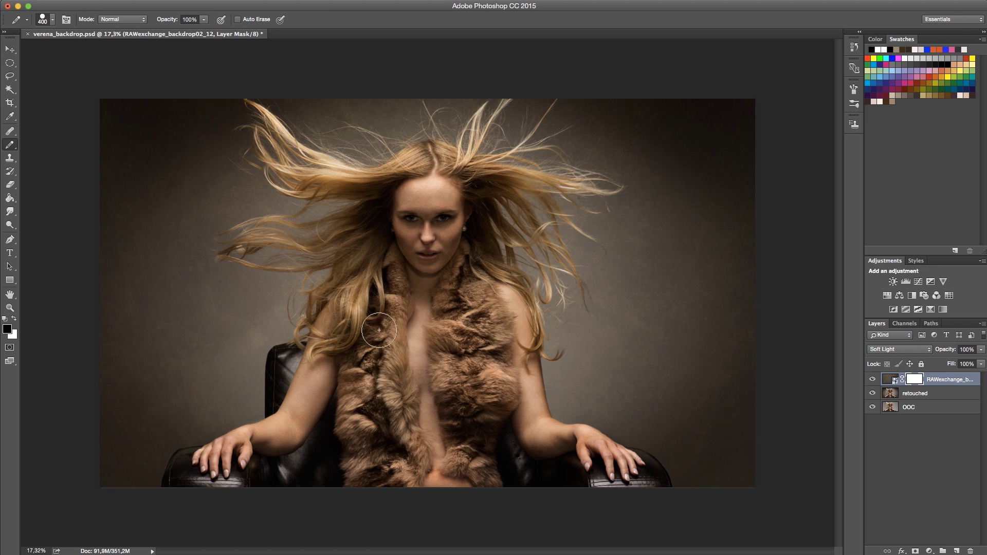
pyautogui.moveTo(215, 474)
pyautogui.mouseDown()
pyautogui.moveTo(289, 441)
pyautogui.moveTo(324, 403)
pyautogui.moveTo(295, 435)
pyautogui.moveTo(310, 383)
pyautogui.moveTo(300, 402)
pyautogui.moveTo(343, 336)
pyautogui.moveTo(332, 360)
pyautogui.moveTo(368, 277)
pyautogui.moveTo(364, 238)
pyautogui.moveTo(386, 191)
pyautogui.moveTo(420, 174)
pyautogui.moveTo(392, 235)
pyautogui.moveTo(449, 230)
pyautogui.moveTo(465, 213)
pyautogui.moveTo(450, 230)
pyautogui.moveTo(512, 336)
pyautogui.moveTo(513, 451)
pyautogui.moveTo(630, 489)
pyautogui.moveTo(634, 482)
pyautogui.moveTo(601, 465)
pyautogui.moveTo(510, 434)
pyautogui.moveTo(536, 444)
pyautogui.moveTo(509, 382)
pyautogui.mouseUp()
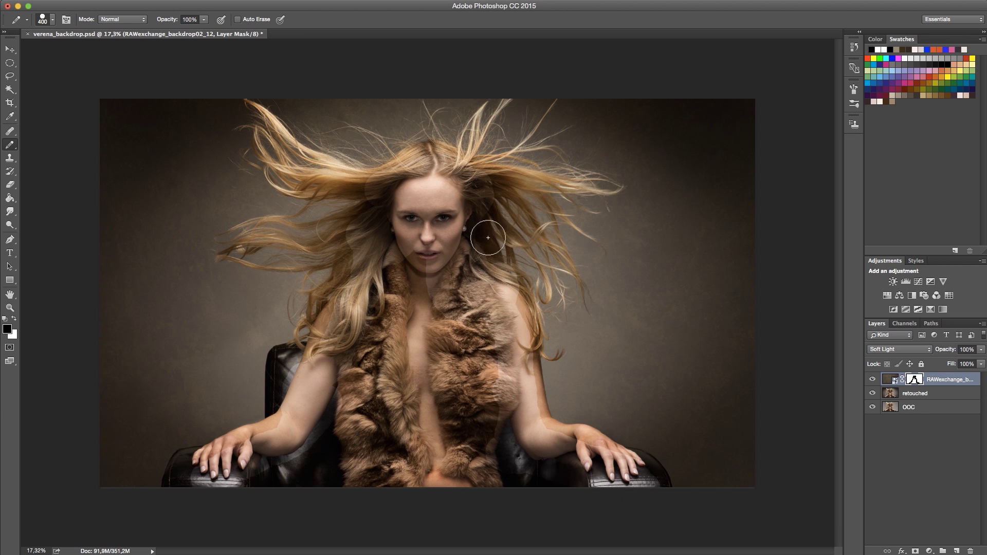
pyautogui.moveTo(477, 189)
pyautogui.mouseDown()
pyautogui.moveTo(455, 179)
pyautogui.moveTo(385, 179)
pyautogui.moveTo(412, 288)
pyautogui.moveTo(406, 406)
pyautogui.moveTo(432, 482)
pyautogui.moveTo(493, 427)
pyautogui.moveTo(566, 498)
pyautogui.moveTo(467, 345)
pyautogui.moveTo(494, 371)
pyautogui.mouseUp()
pyautogui.moveTo(389, 330)
pyautogui.mouseDown()
pyautogui.moveTo(341, 359)
pyautogui.moveTo(357, 315)
pyautogui.moveTo(380, 368)
pyautogui.moveTo(404, 396)
pyautogui.moveTo(413, 389)
pyautogui.moveTo(308, 479)
pyautogui.moveTo(317, 460)
pyautogui.moveTo(418, 455)
pyautogui.mouseUp()
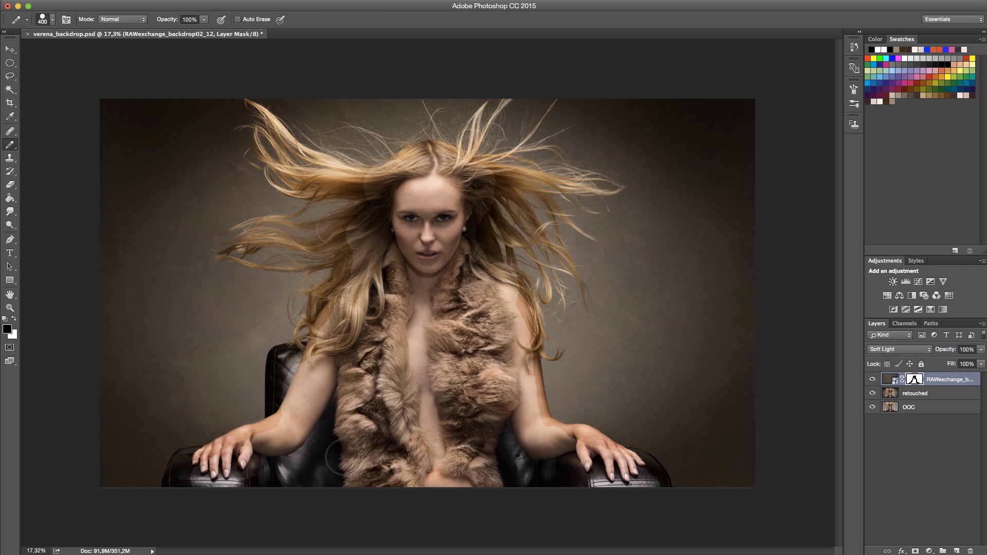
pyautogui.moveTo(369, 257); pyautogui.dragTo(373, 247)
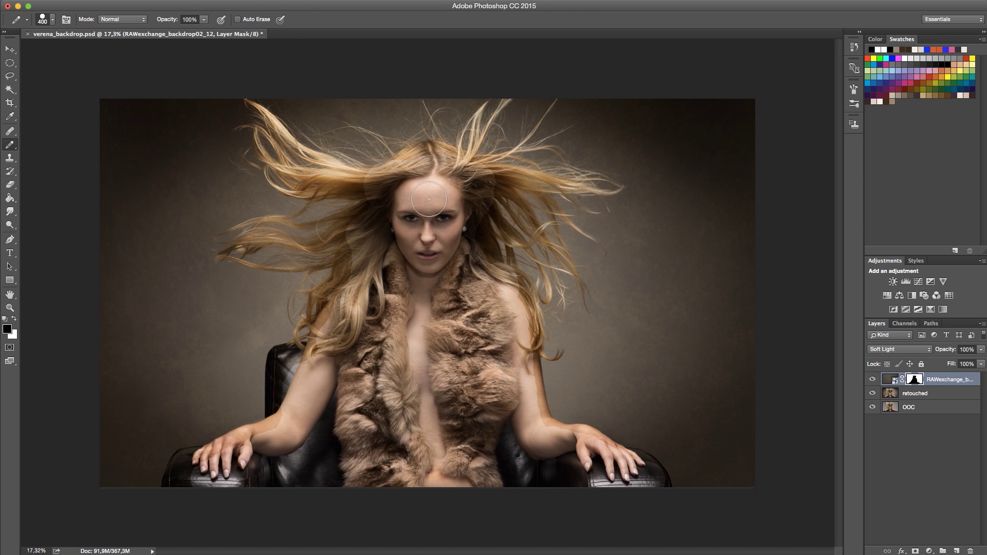
# Mask the backdrop texture off the model's hand on the armrest with a 150 px black Brush at 10% flow.
pyautogui.press('z')
pyautogui.moveTo(183, 429); pyautogui.dragTo(249, 396)
pyautogui.press('b')
pyautogui.press('space')
pyautogui.moveTo(324, 419)
pyautogui.mouseDown()
pyautogui.moveTo(352, 267)
pyautogui.moveTo(374, 259)
pyautogui.mouseUp()
pyautogui.moveTo(304, 441)
pyautogui.mouseDown()
pyautogui.moveTo(303, 470)
pyautogui.moveTo(355, 453)
pyautogui.moveTo(429, 404)
pyautogui.moveTo(412, 408)
pyautogui.moveTo(611, 319)
pyautogui.moveTo(504, 362)
pyautogui.moveTo(542, 348)
pyautogui.moveTo(564, 315)
pyautogui.moveTo(763, 222)
pyautogui.moveTo(808, 159)
pyautogui.moveTo(766, 203)
pyautogui.moveTo(793, 172)
pyautogui.moveTo(790, 128)
pyautogui.mouseUp()
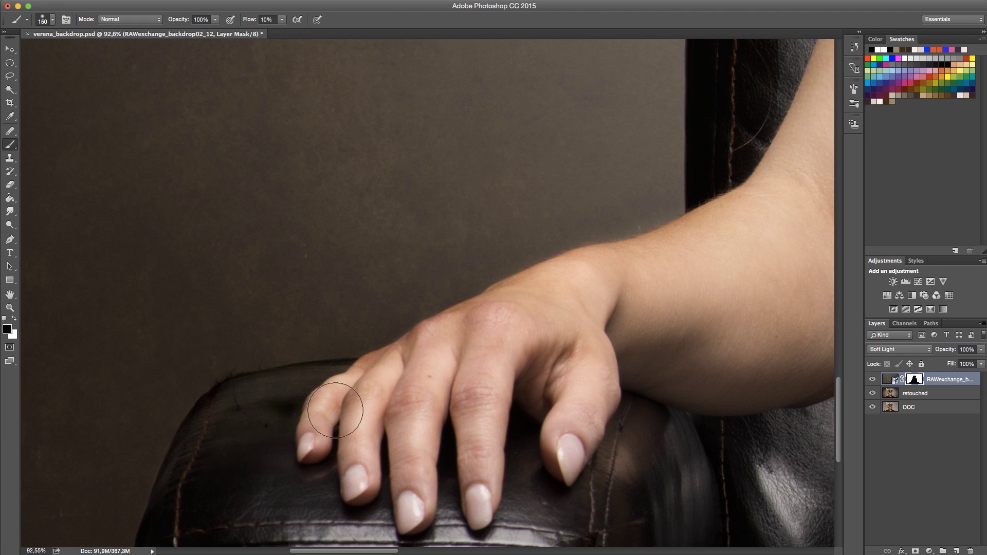
pyautogui.moveTo(286, 409); pyautogui.dragTo(236, 434)
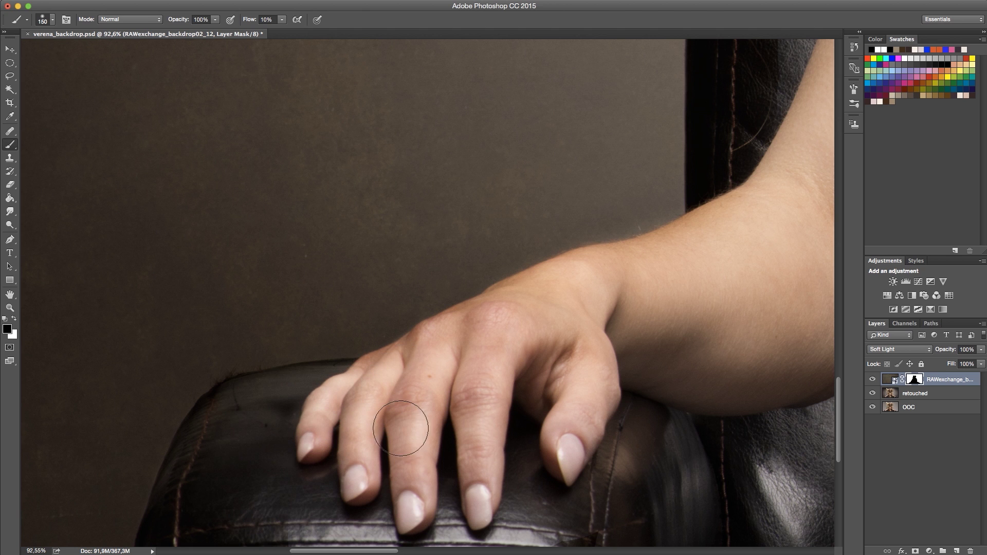
# Refine the backdrop mask along the forearm, upper arm and chair back with the 150 px Brush at 10% flow.
pyautogui.moveTo(661, 291); pyautogui.dragTo(458, 430)
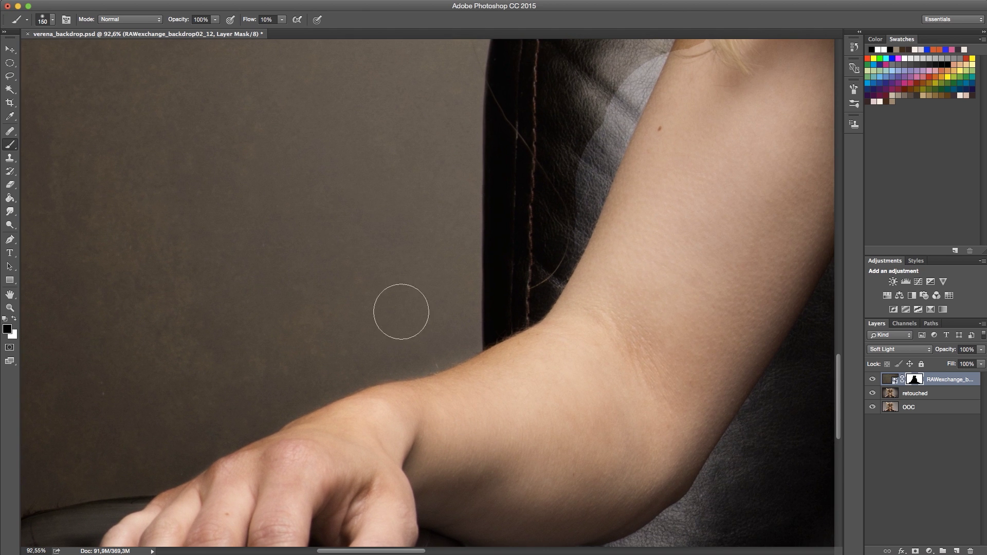
pyautogui.moveTo(607, 210); pyautogui.dragTo(571, 319)
pyautogui.moveTo(342, 293)
pyautogui.mouseDown()
pyautogui.moveTo(363, 315)
pyautogui.moveTo(416, 260)
pyautogui.mouseUp()
pyautogui.press('x')
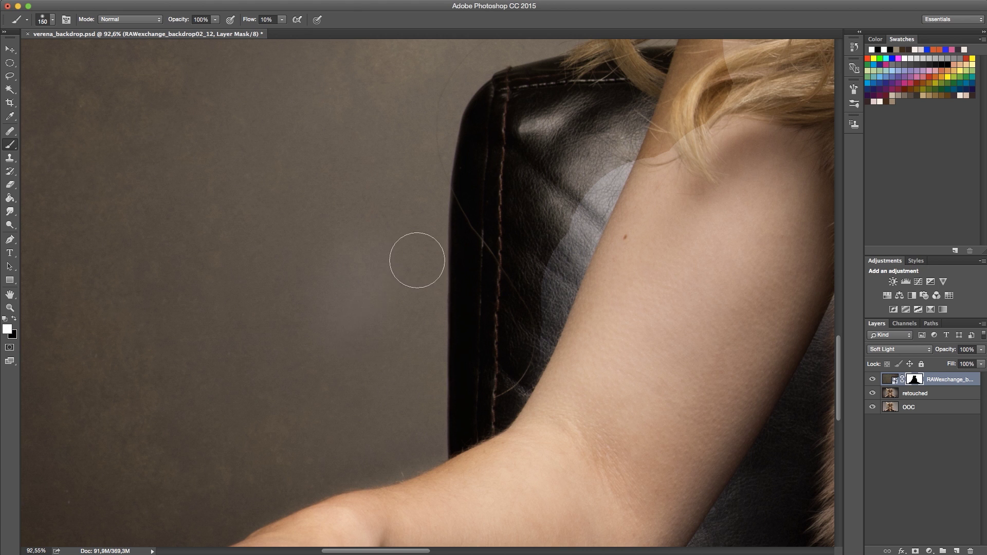
pyautogui.press('x')
pyautogui.moveTo(530, 399)
pyautogui.mouseDown()
pyautogui.moveTo(560, 197)
pyautogui.moveTo(587, 196)
pyautogui.moveTo(536, 329)
pyautogui.moveTo(608, 192)
pyautogui.mouseUp()
pyautogui.moveTo(680, 151); pyautogui.dragTo(595, 319)
pyautogui.moveTo(658, 178)
pyautogui.mouseDown()
pyautogui.moveTo(646, 162)
pyautogui.moveTo(621, 220)
pyautogui.moveTo(697, 107)
pyautogui.mouseUp()
# Raise the brush flow to 28% and blend the hard mask edges in the hair beside the face with black strokes.
pyautogui.moveTo(645, 262); pyautogui.dragTo(614, 489)
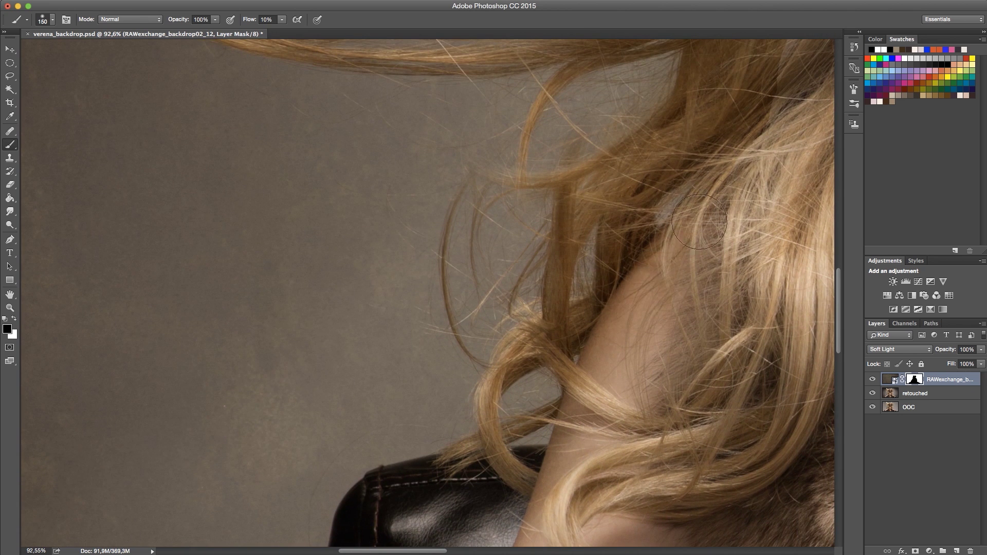
pyautogui.moveTo(616, 229); pyautogui.dragTo(561, 348)
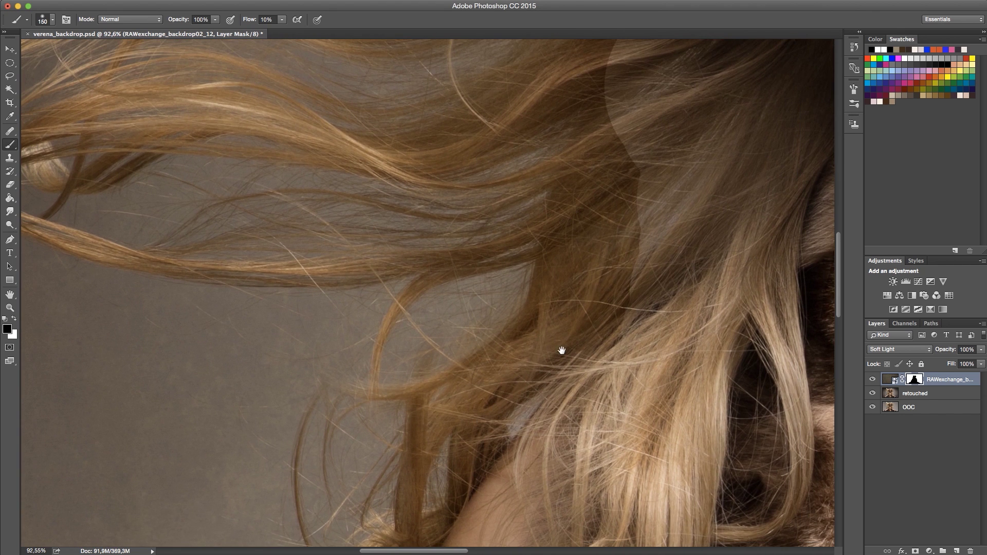
pyautogui.moveTo(632, 271); pyautogui.dragTo(613, 414)
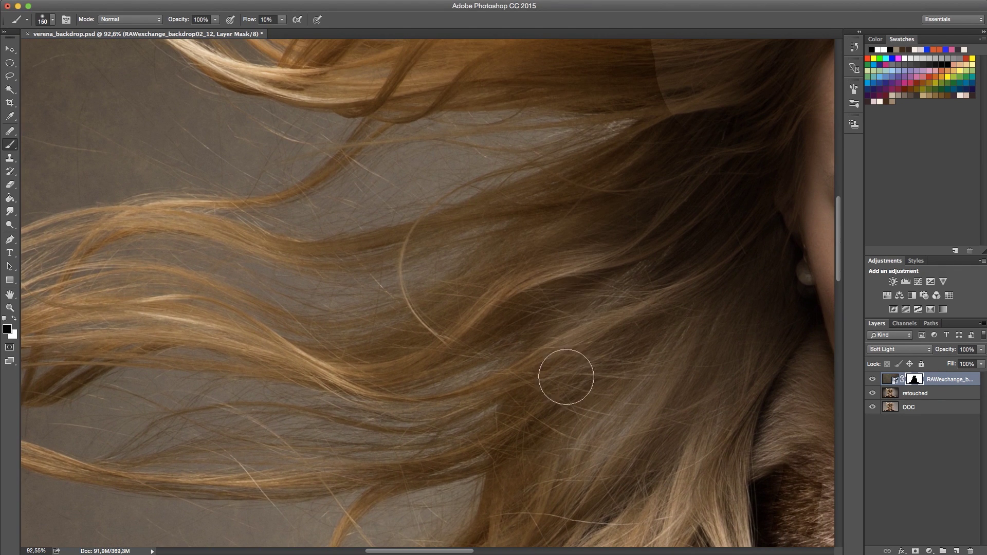
pyautogui.click(281, 19)
pyautogui.moveTo(736, 183); pyautogui.dragTo(657, 370)
pyautogui.moveTo(575, 217)
pyautogui.mouseDown()
pyautogui.moveTo(531, 214)
pyautogui.moveTo(596, 180)
pyautogui.mouseUp()
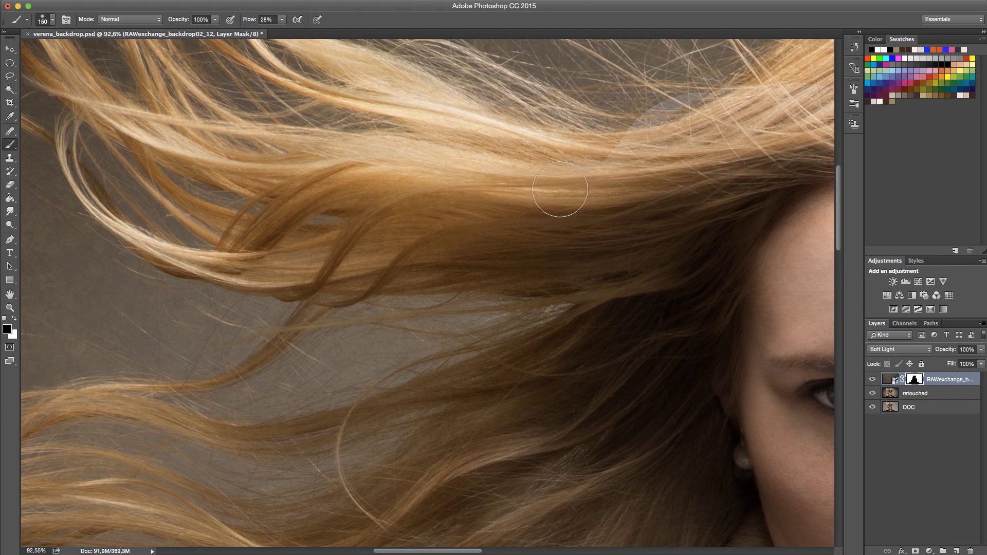
# Paint white on the mask to restore the backdrop just above the hair, and set the brush back to black.
pyautogui.press('x')
pyautogui.moveTo(657, 102); pyautogui.dragTo(597, 104)
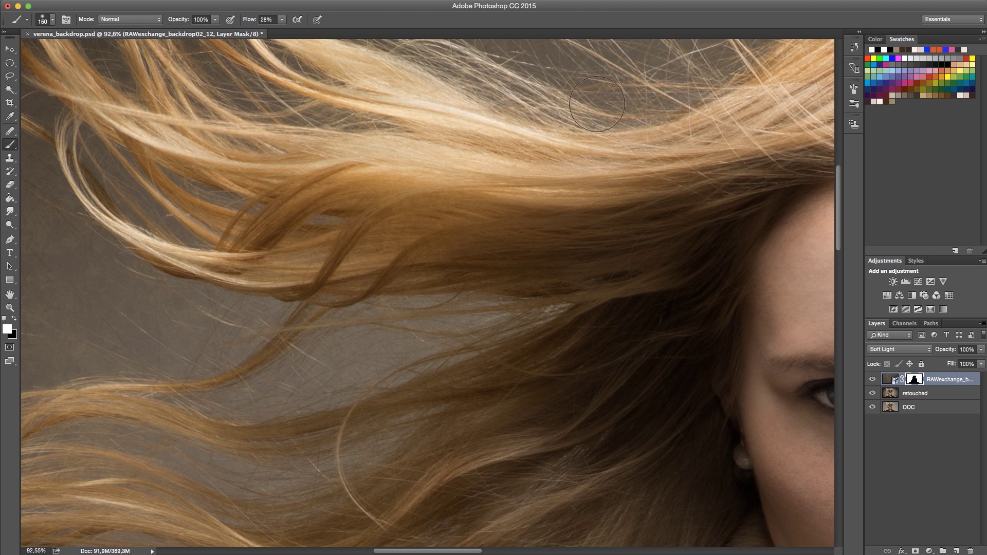
pyautogui.press('x')
pyautogui.moveTo(671, 189); pyautogui.dragTo(476, 253)
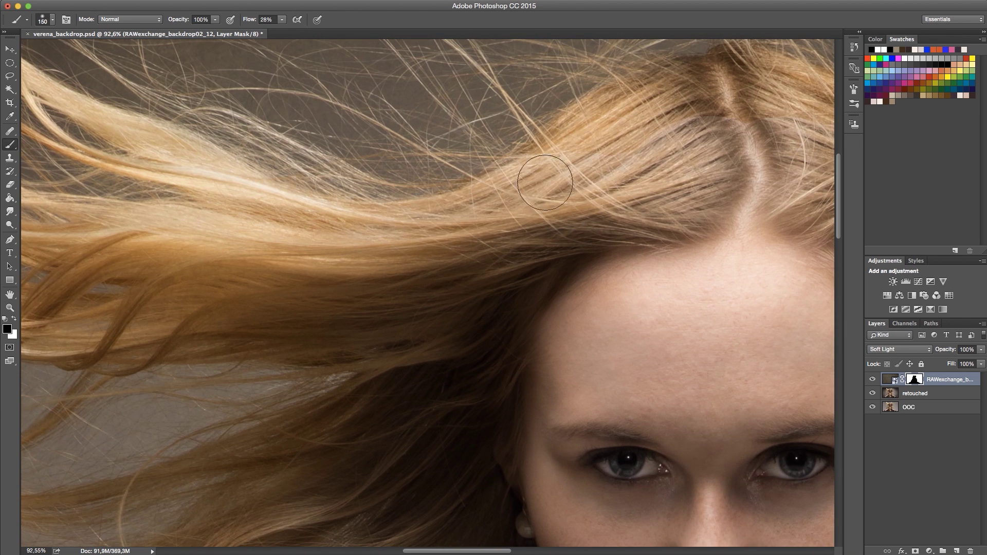
# Soften the backdrop mask in the hair above the forehead and beside the face with the 150 px black Brush at 28% flow.
pyautogui.moveTo(711, 192); pyautogui.dragTo(372, 200)
pyautogui.moveTo(694, 205)
pyautogui.mouseDown()
pyautogui.moveTo(719, 225)
pyautogui.moveTo(743, 273)
pyautogui.moveTo(672, 358)
pyautogui.moveTo(699, 380)
pyautogui.moveTo(720, 288)
pyautogui.moveTo(672, 397)
pyautogui.moveTo(661, 493)
pyautogui.mouseUp()
pyautogui.scroll(-5, 607, 335)
pyautogui.hscroll(5, 607, 334)
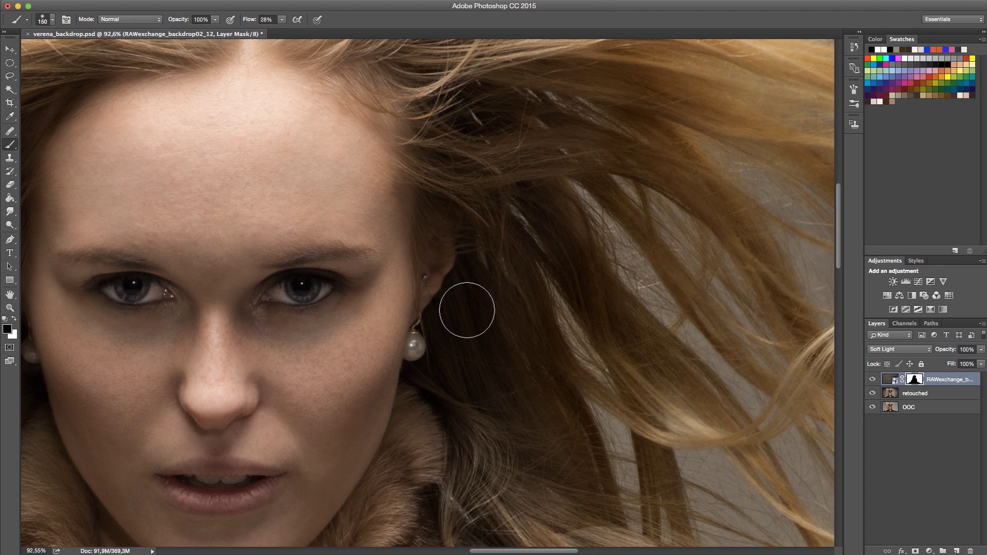
# Paint black on the mask to clean the hard texture edge along the shoulder, the overlapping hair and the upper arm.
pyautogui.moveTo(568, 441); pyautogui.dragTo(440, 203)
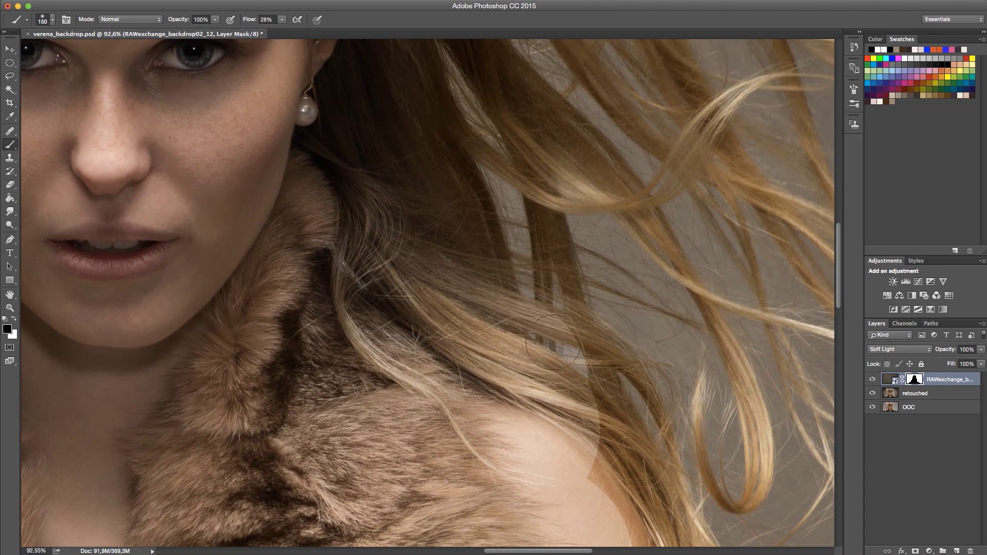
pyautogui.moveTo(661, 418); pyautogui.dragTo(452, 216)
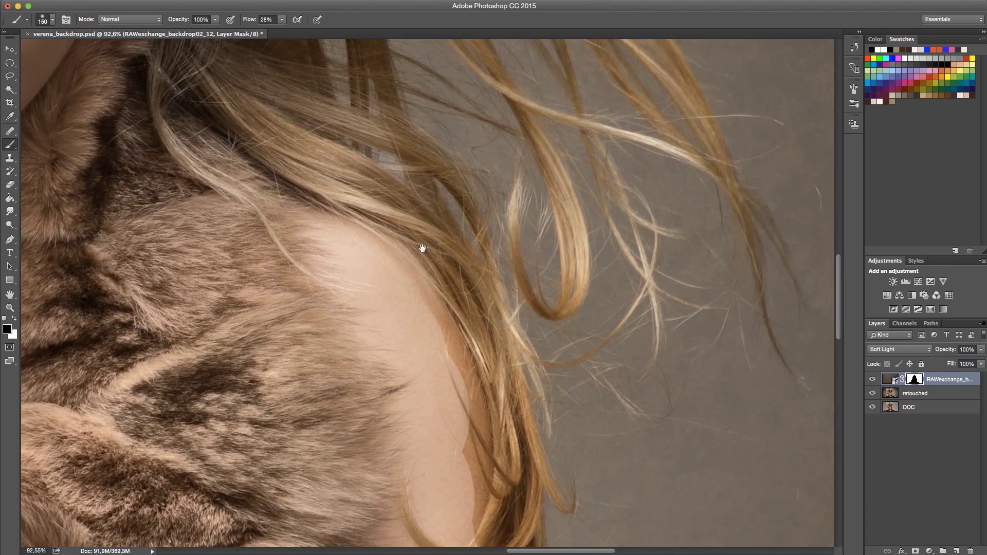
pyautogui.moveTo(481, 400)
pyautogui.mouseDown()
pyautogui.moveTo(454, 478)
pyautogui.moveTo(460, 500)
pyautogui.mouseUp()
pyautogui.moveTo(595, 384); pyautogui.dragTo(674, 36)
pyautogui.moveTo(560, 185)
pyautogui.mouseDown()
pyautogui.moveTo(581, 308)
pyautogui.moveTo(523, 198)
pyautogui.moveTo(616, 524)
pyautogui.moveTo(586, 154)
pyautogui.mouseUp()
pyautogui.moveTo(721, 410); pyautogui.dragTo(588, 134)
pyautogui.moveTo(420, 174)
pyautogui.mouseDown()
pyautogui.moveTo(459, 287)
pyautogui.moveTo(606, 367)
pyautogui.moveTo(804, 418)
pyautogui.moveTo(612, 370)
pyautogui.moveTo(736, 393)
pyautogui.moveTo(779, 411)
pyautogui.mouseUp()
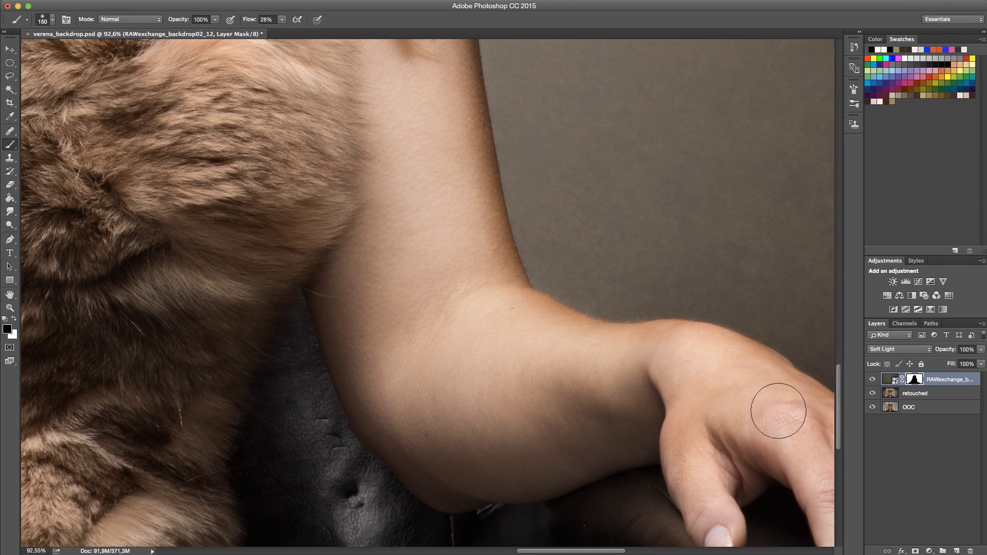
# Refine the backdrop mask around the hand and the leather armrest with the black Brush at 28% flow.
pyautogui.moveTo(720, 450); pyautogui.dragTo(259, 341)
pyautogui.moveTo(440, 363)
pyautogui.mouseDown()
pyautogui.moveTo(507, 401)
pyautogui.moveTo(622, 430)
pyautogui.moveTo(666, 479)
pyautogui.mouseUp()
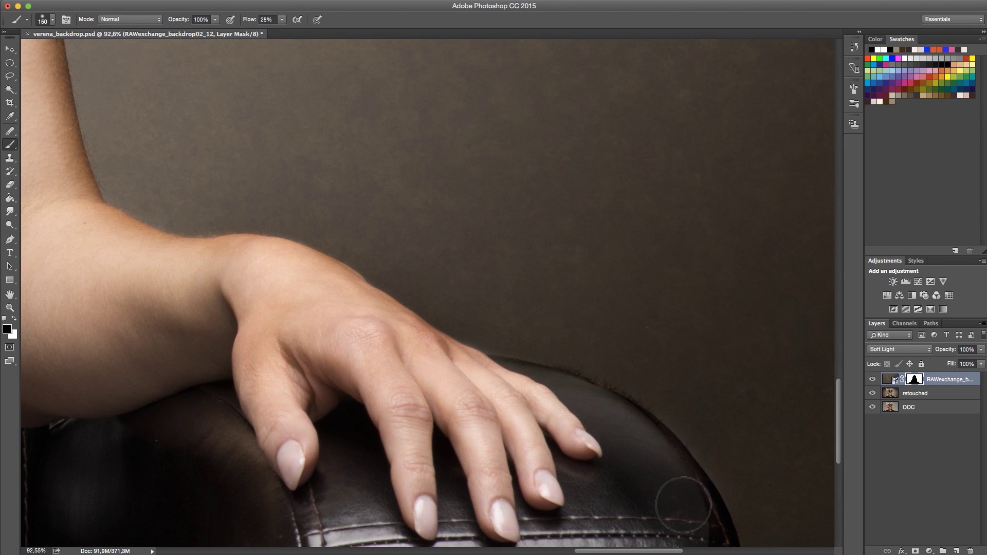
pyautogui.moveTo(555, 329); pyautogui.dragTo(537, 308)
pyautogui.scroll(-4, 537, 308)
pyautogui.hscroll(4, 538, 309)
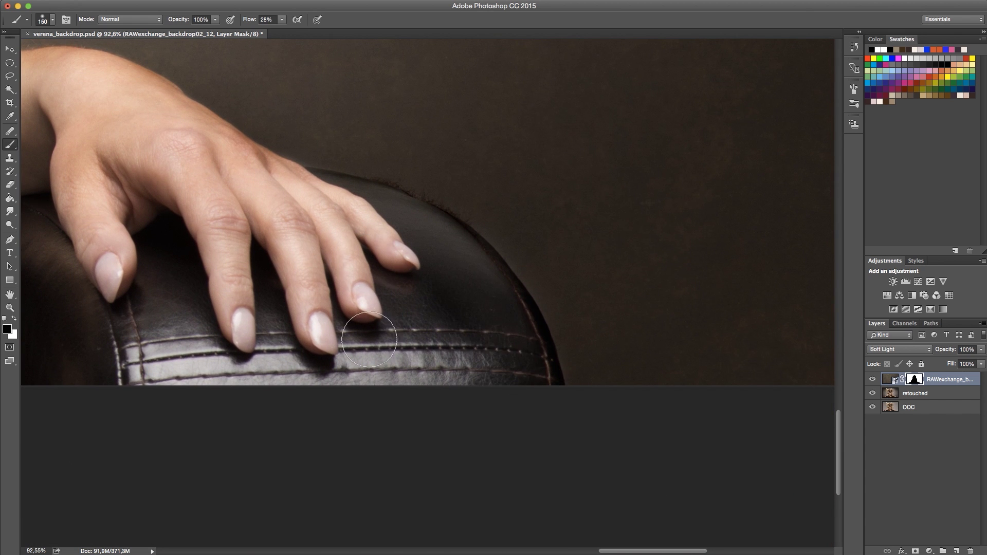
# Inspect the mask transitions along the forearm and upper arm, and switch the foreground color to white.
pyautogui.scroll(10, 190, 204)
pyautogui.hscroll(-12, 190, 204)
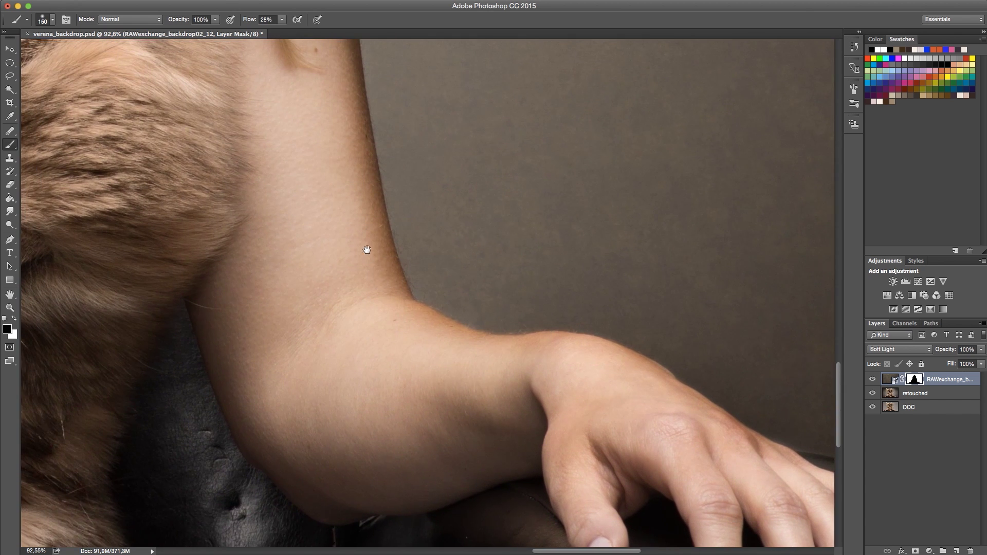
pyautogui.scroll(2, 368, 249)
pyautogui.hscroll(-2, 368, 248)
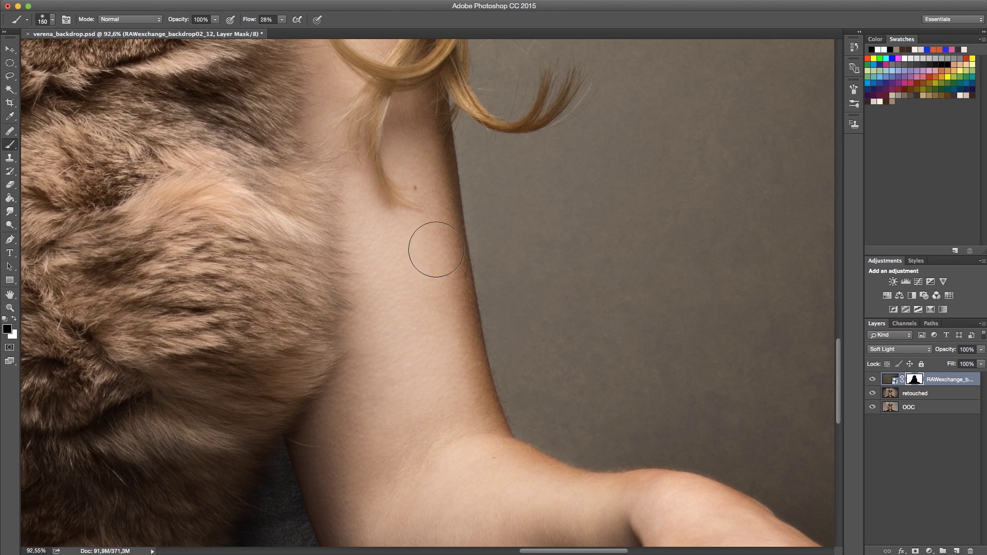
pyautogui.press('x')
# Zoom out to the whole portrait and toggle the backdrop texture layer's visibility to compare before and after.
pyautogui.press('z')
pyautogui.moveTo(299, 311); pyautogui.dragTo(240, 342)
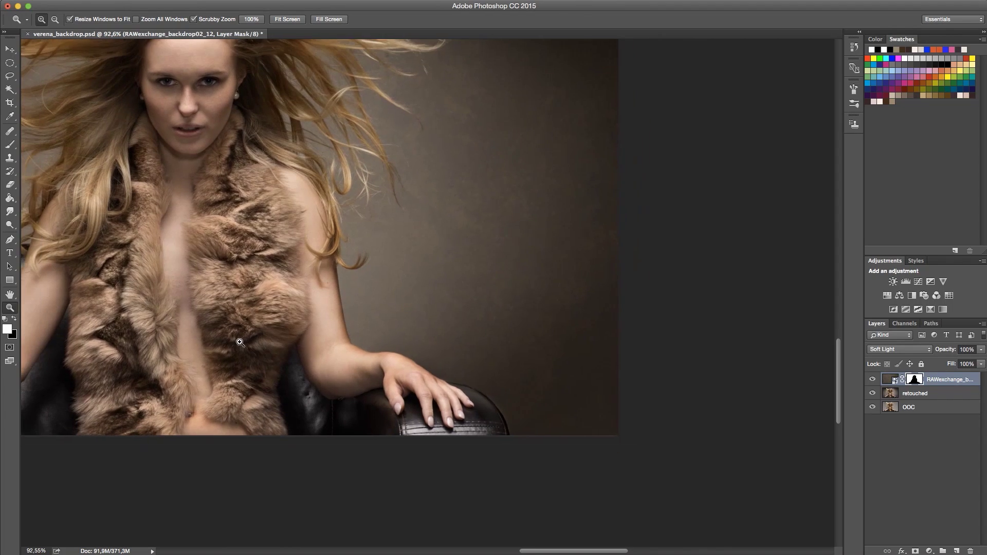
pyautogui.moveTo(230, 278); pyautogui.dragTo(527, 385)
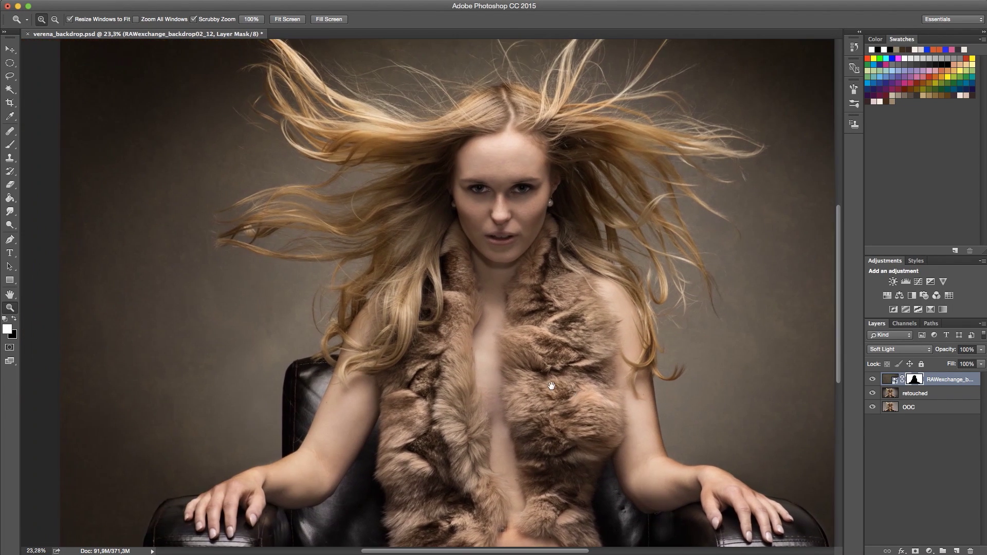
pyautogui.moveTo(498, 303); pyautogui.dragTo(477, 308)
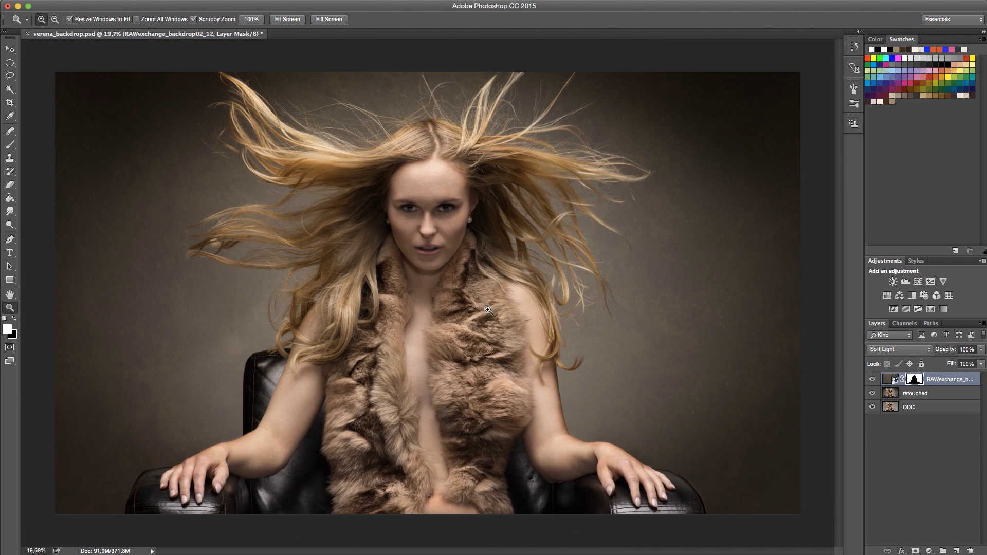
pyautogui.click(871, 380)
pyautogui.click(872, 379)
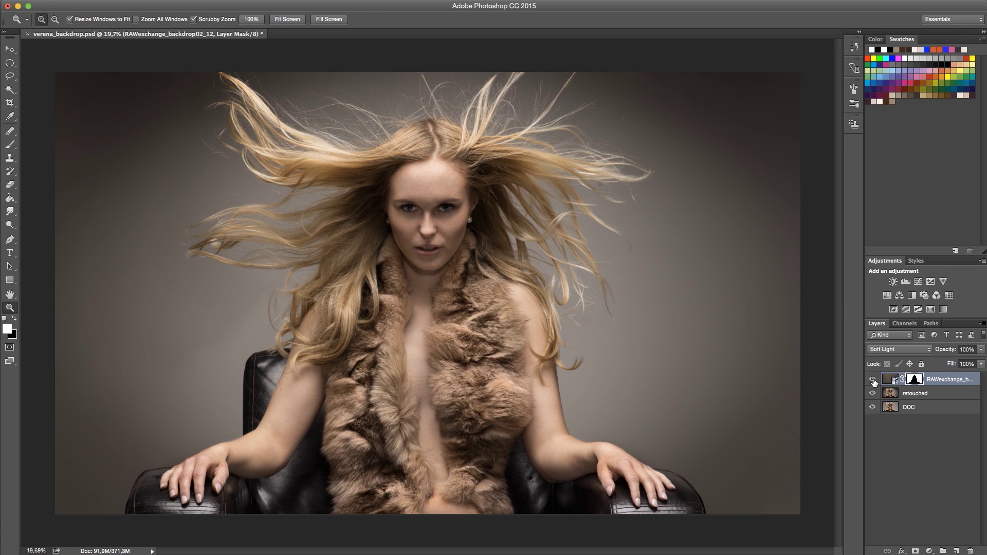